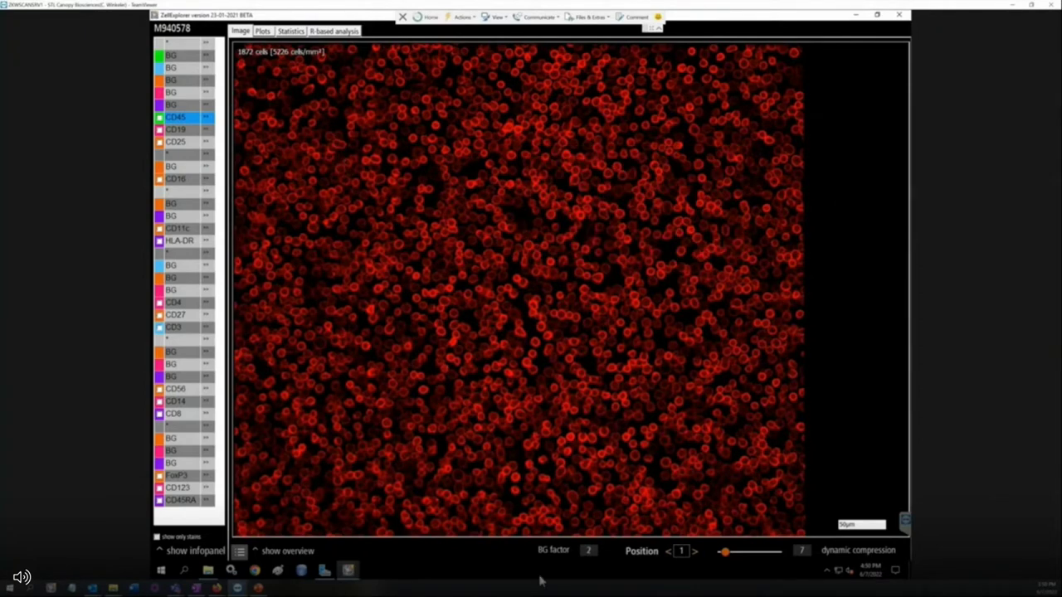
Step: Switch the CD45 image to transmitted light (TL), overlay the cell shapes, and close the CD45 marker settings
{"action": "mouse_move", "coordinate": [305, 215]}
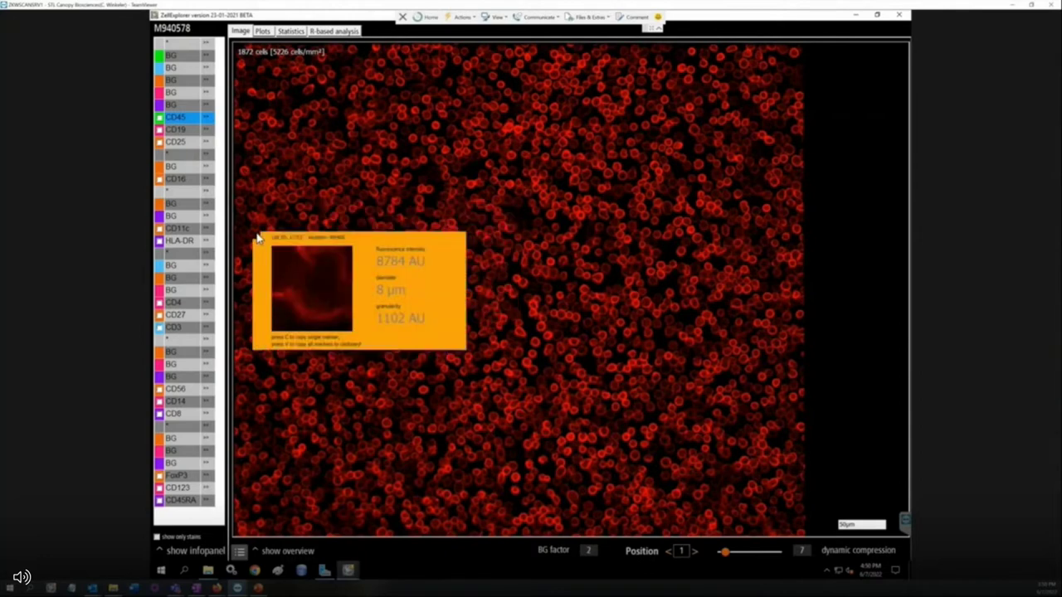
{"action": "left_click", "coordinate": [208, 118]}
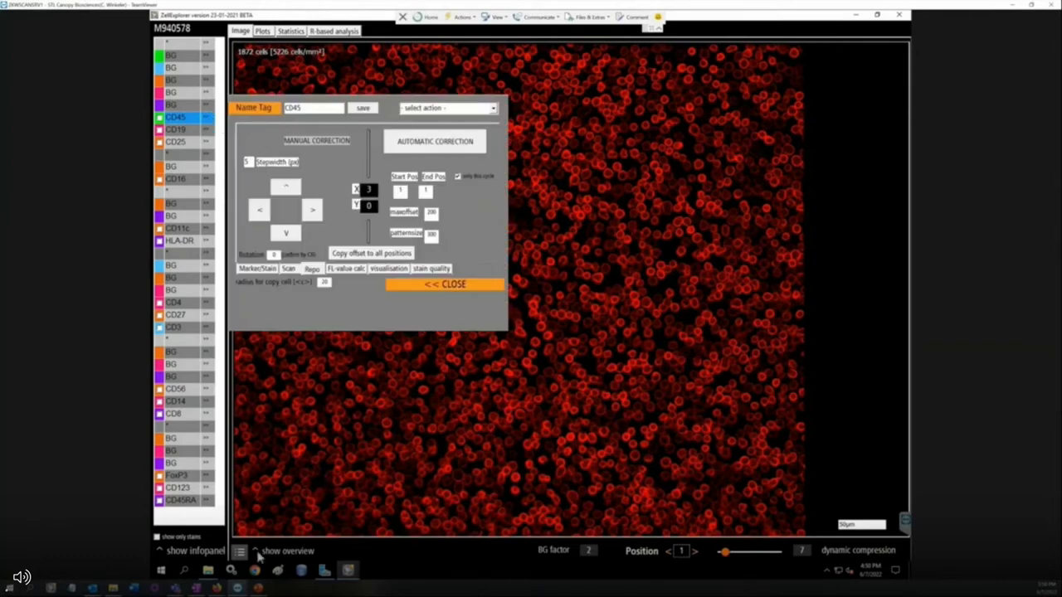
{"action": "left_click", "coordinate": [239, 553]}
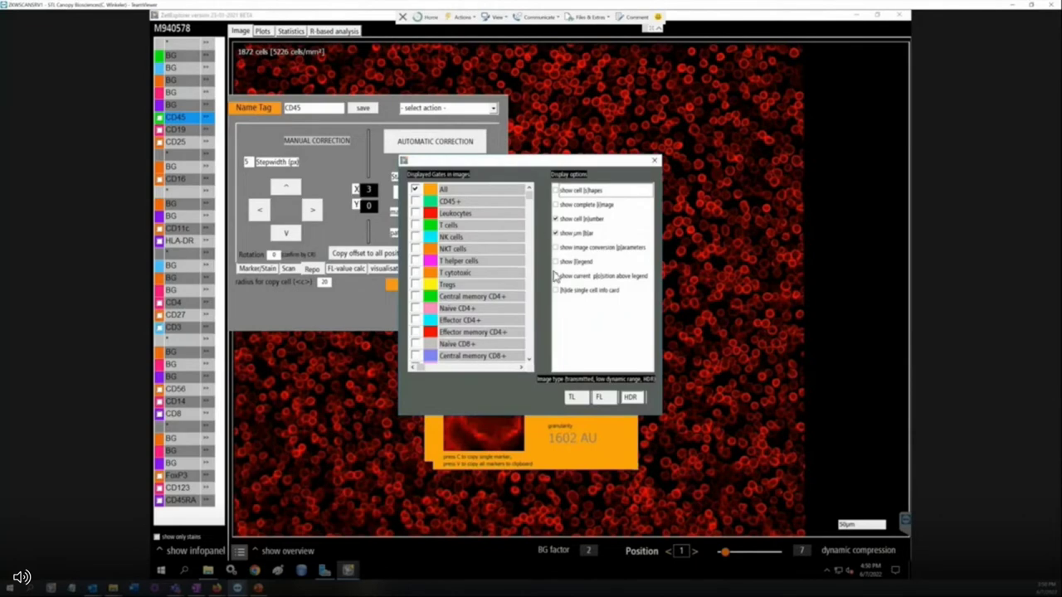
{"action": "left_click", "coordinate": [575, 398]}
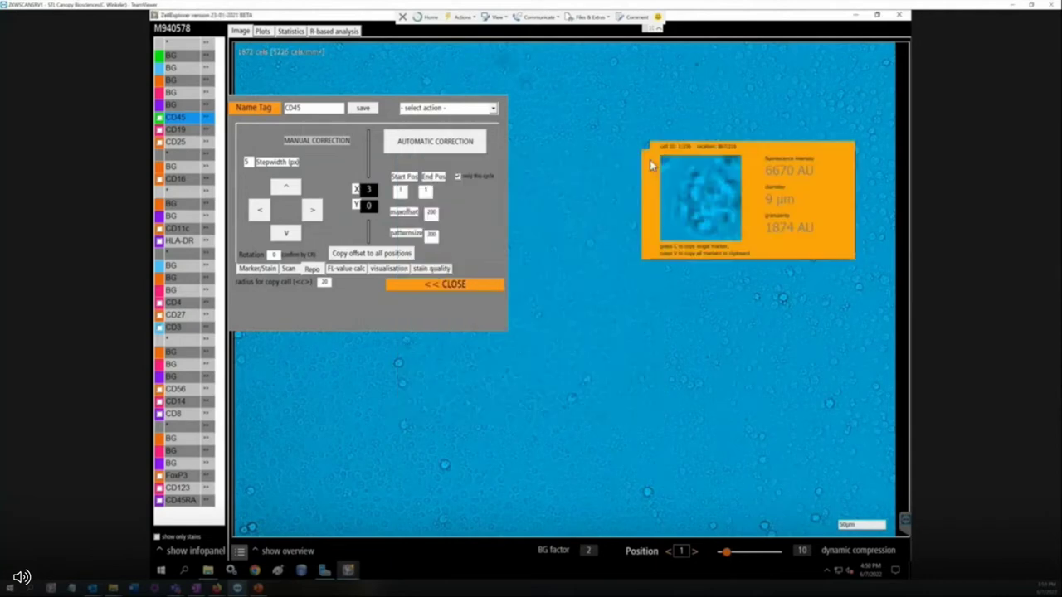
{"action": "left_click", "coordinate": [482, 284]}
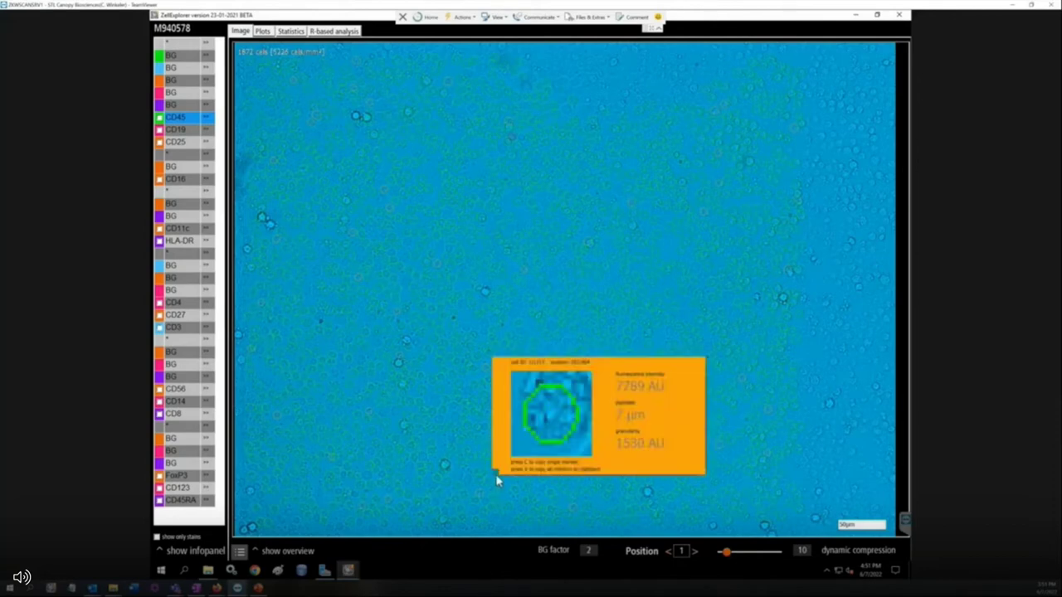
Step: Inspect the info cards of individual cells in the transmitted-light image and view the marker scatter plots
{"action": "mouse_move", "coordinate": [318, 259]}
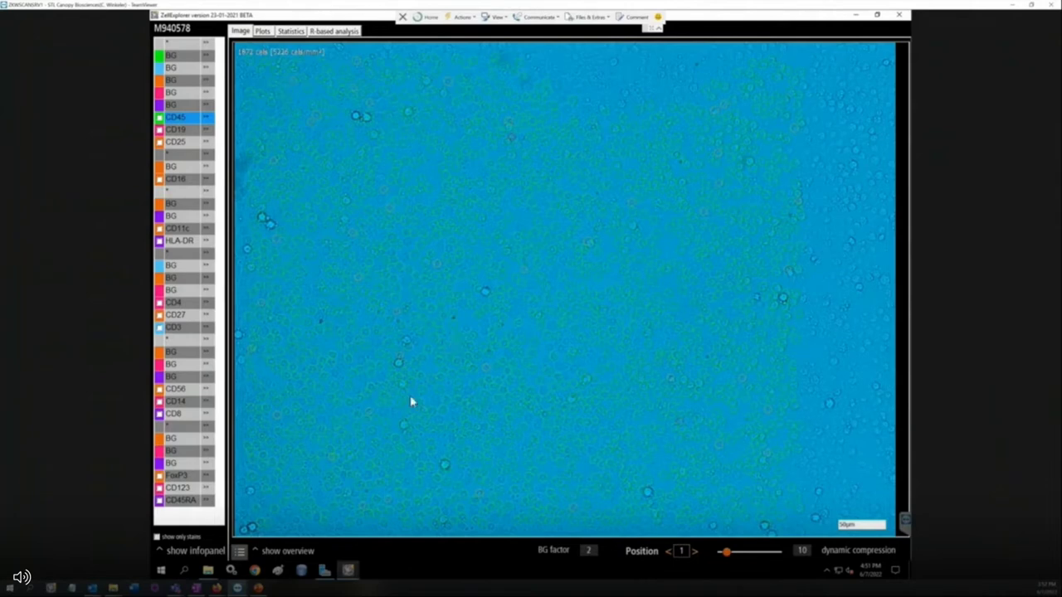
{"action": "mouse_move", "coordinate": [475, 400]}
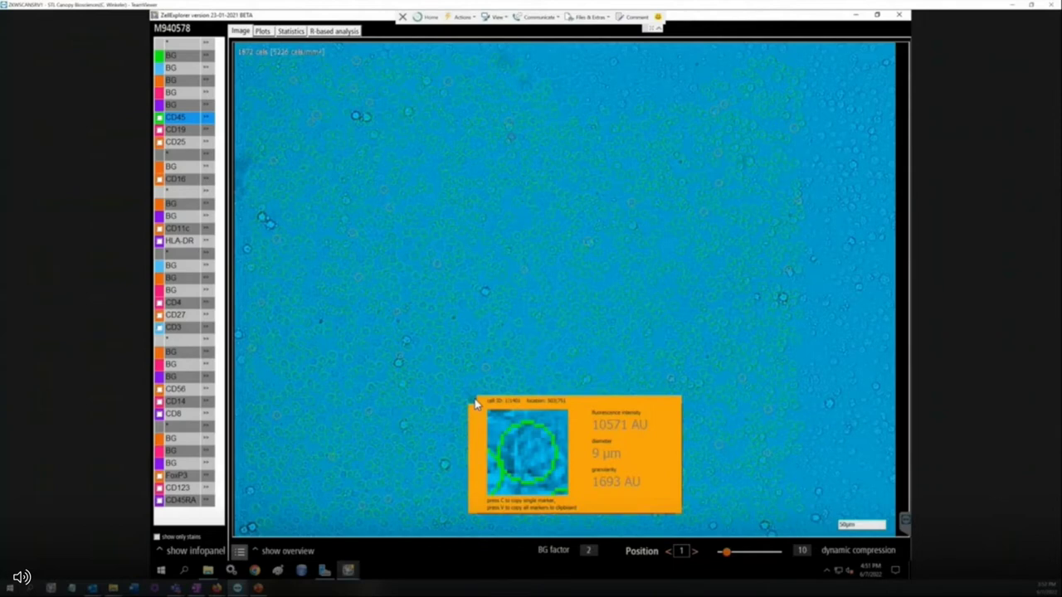
{"action": "mouse_move", "coordinate": [548, 293]}
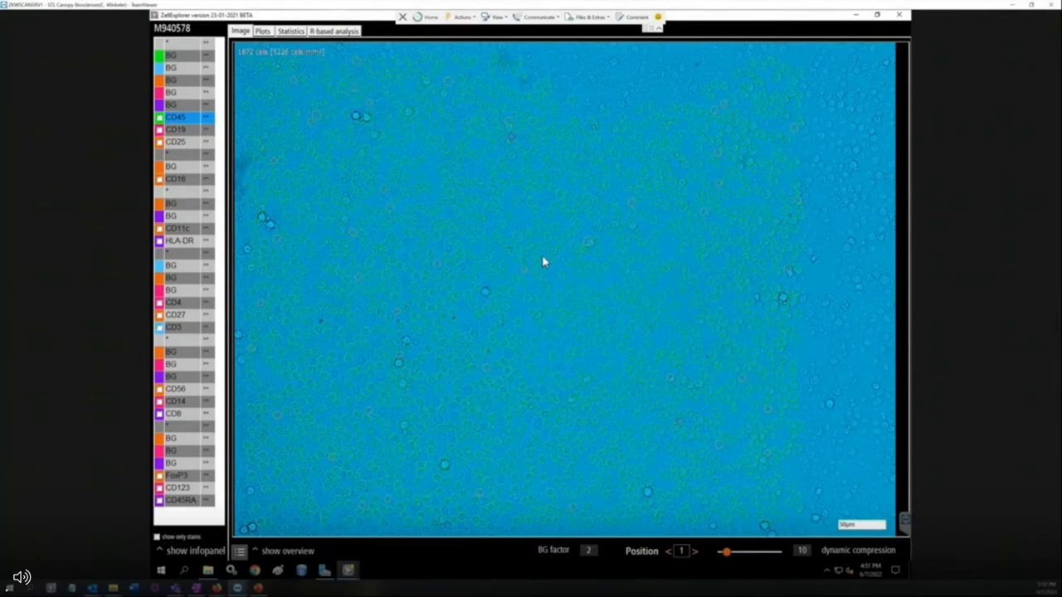
{"action": "left_click", "coordinate": [262, 31]}
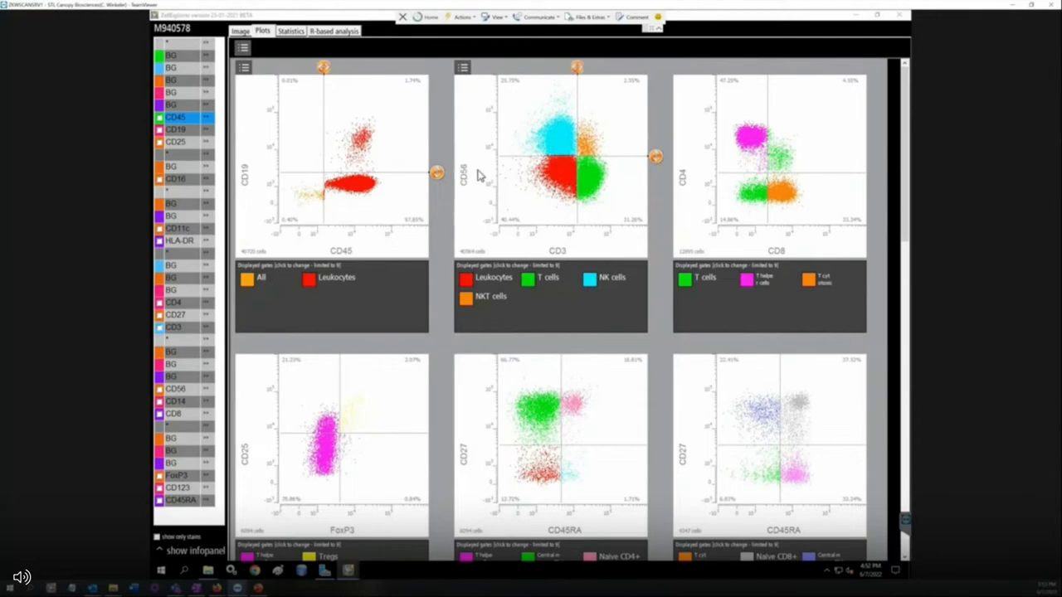
Step: Return to the CD45 image without its marker settings and set the image type to HDR
{"action": "left_click", "coordinate": [240, 32]}
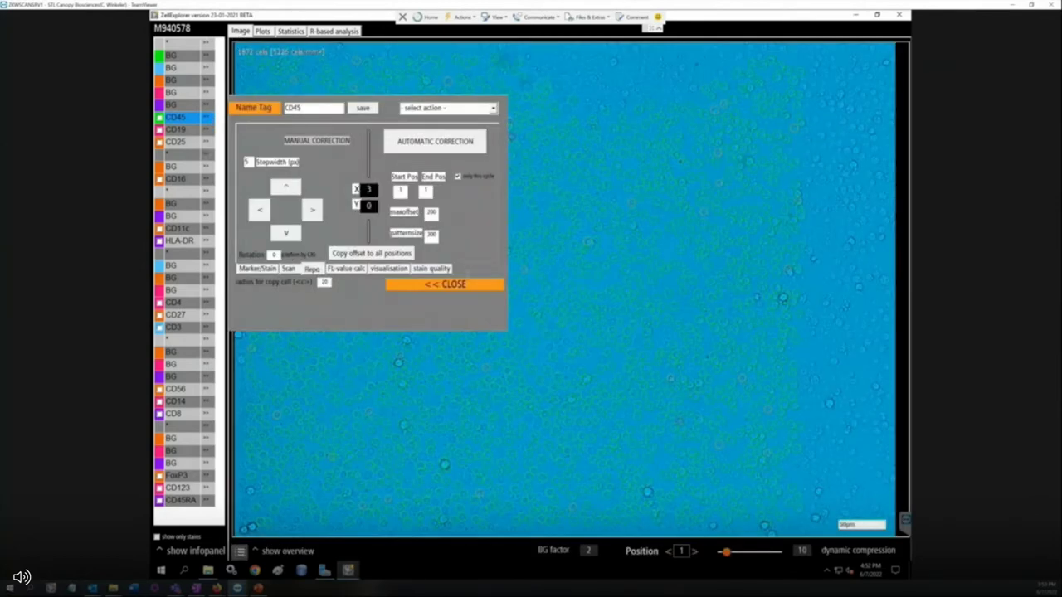
{"action": "left_click", "coordinate": [432, 285]}
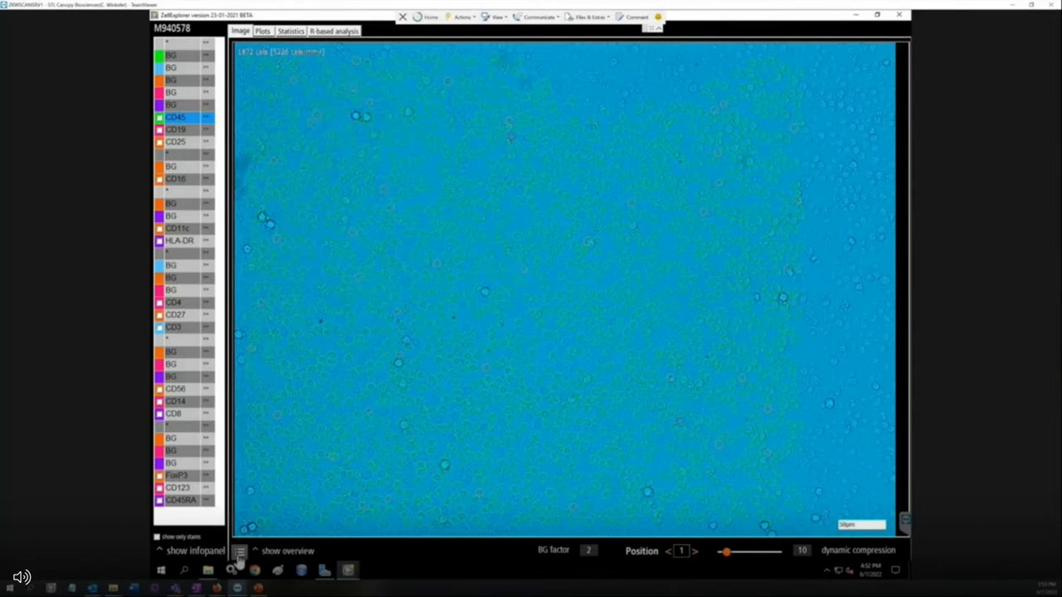
{"action": "left_click", "coordinate": [239, 554]}
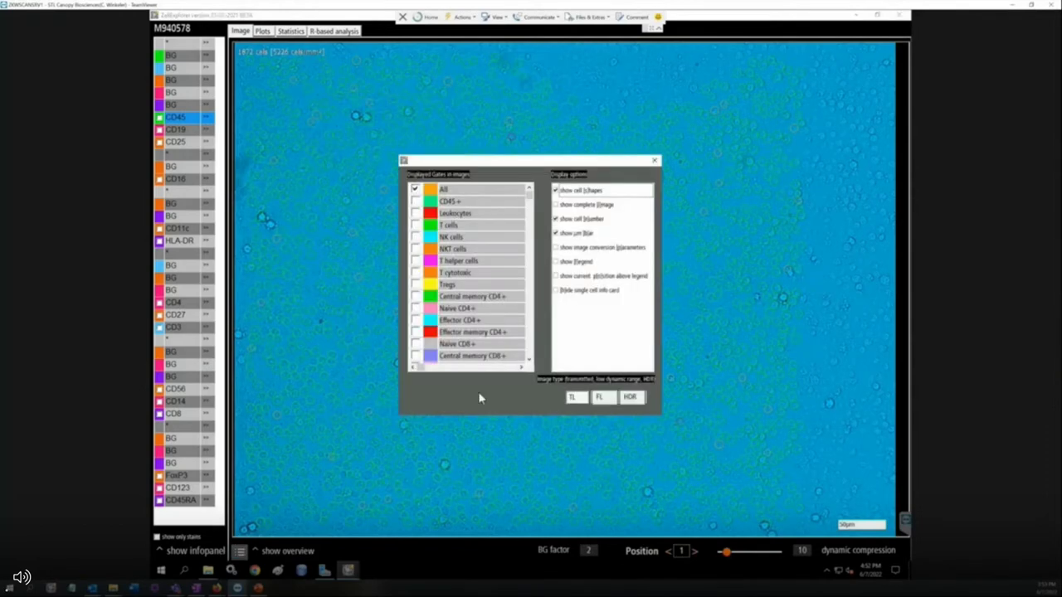
{"action": "left_click", "coordinate": [629, 399]}
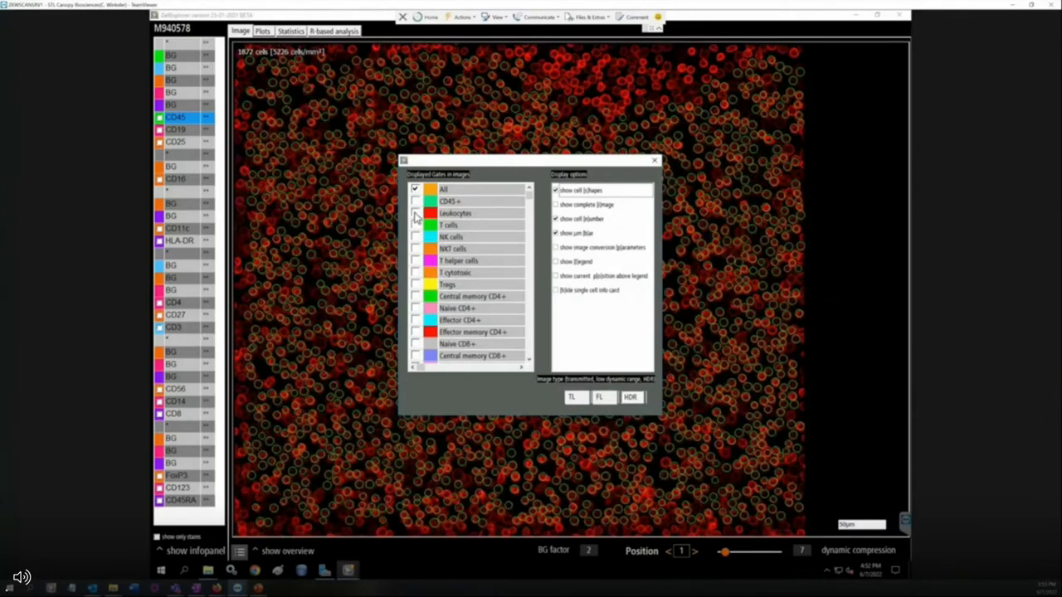
Step: Limit the gates displayed in the image to T helper cells and T cytotoxic, removing All and Leukocytes
{"action": "left_click", "coordinate": [416, 214]}
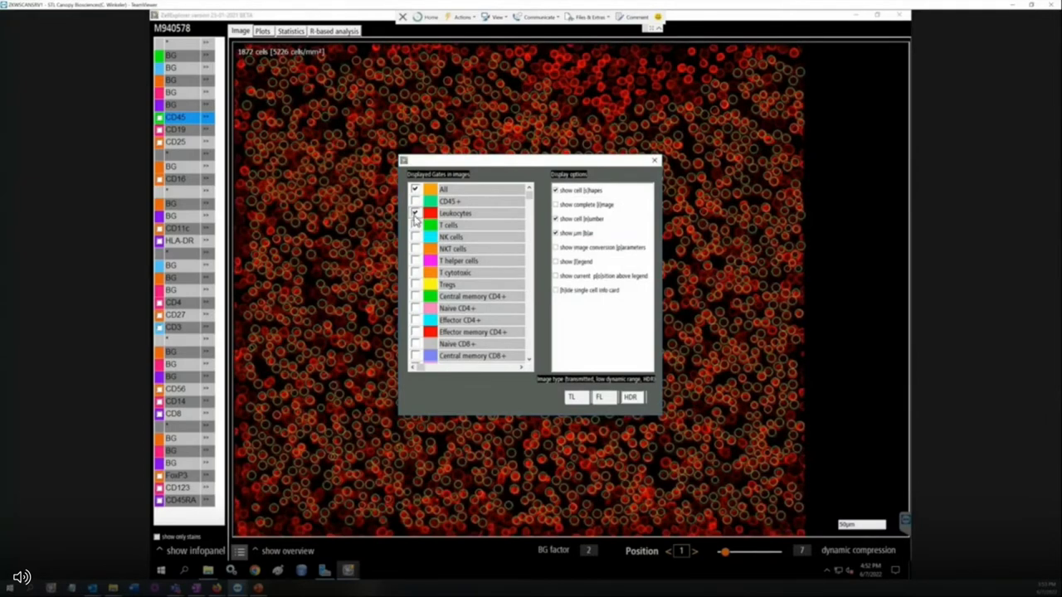
{"action": "left_click", "coordinate": [416, 261]}
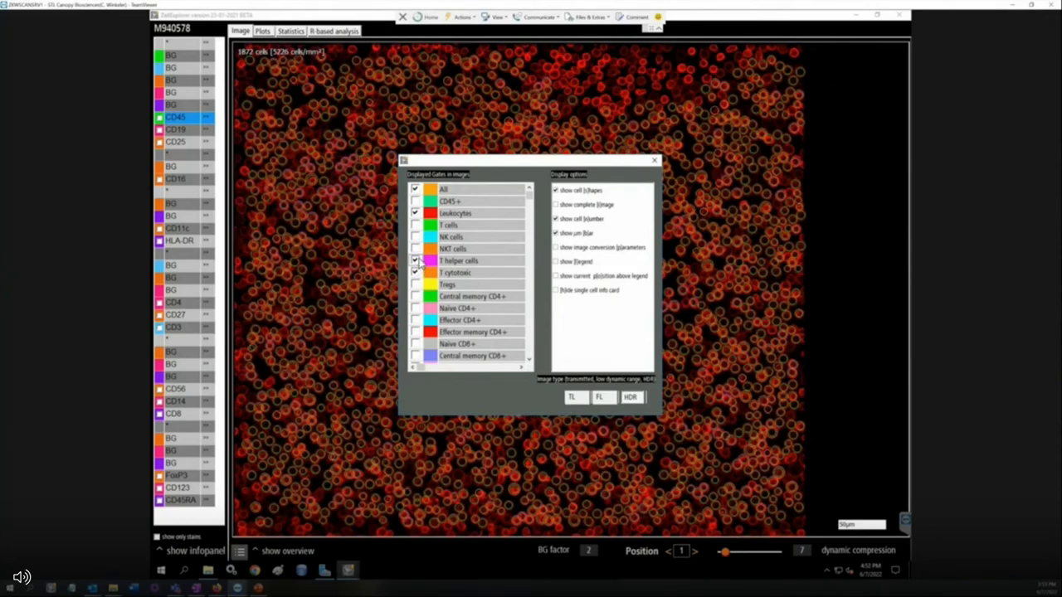
{"action": "left_click", "coordinate": [417, 214]}
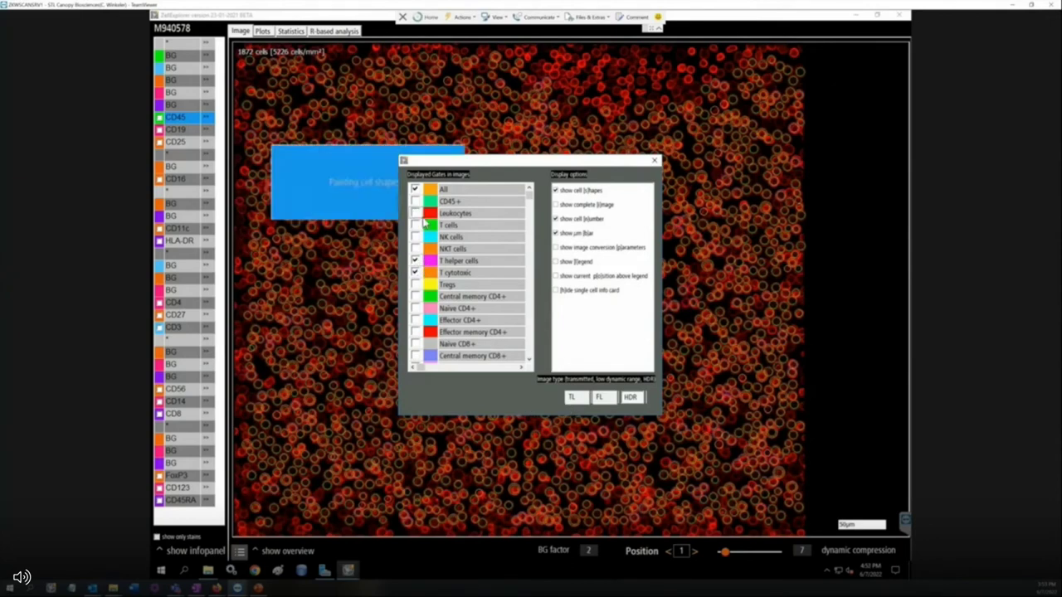
{"action": "left_click", "coordinate": [415, 190]}
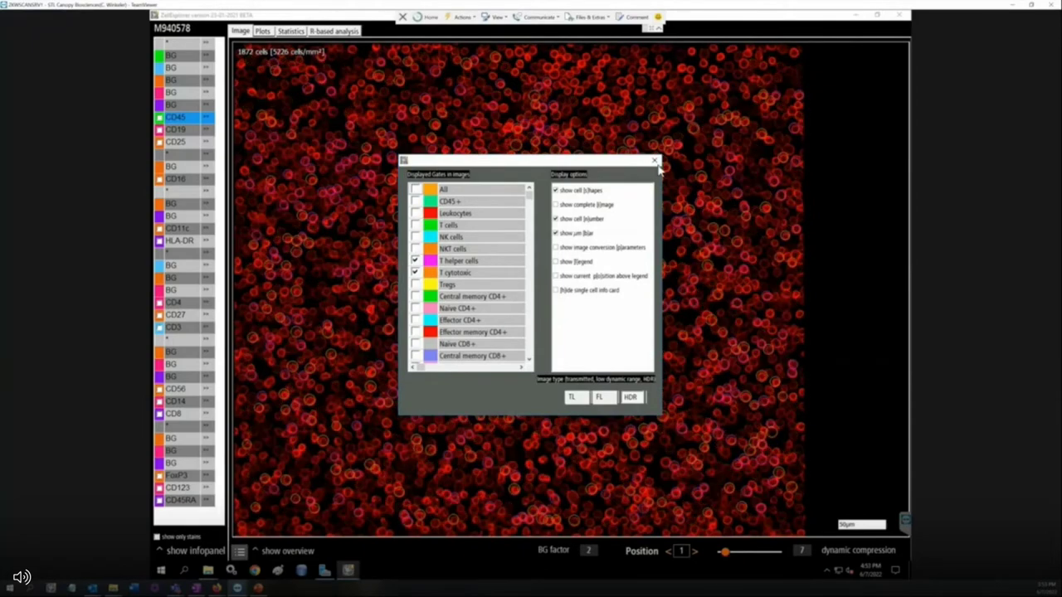
{"action": "left_click", "coordinate": [655, 162]}
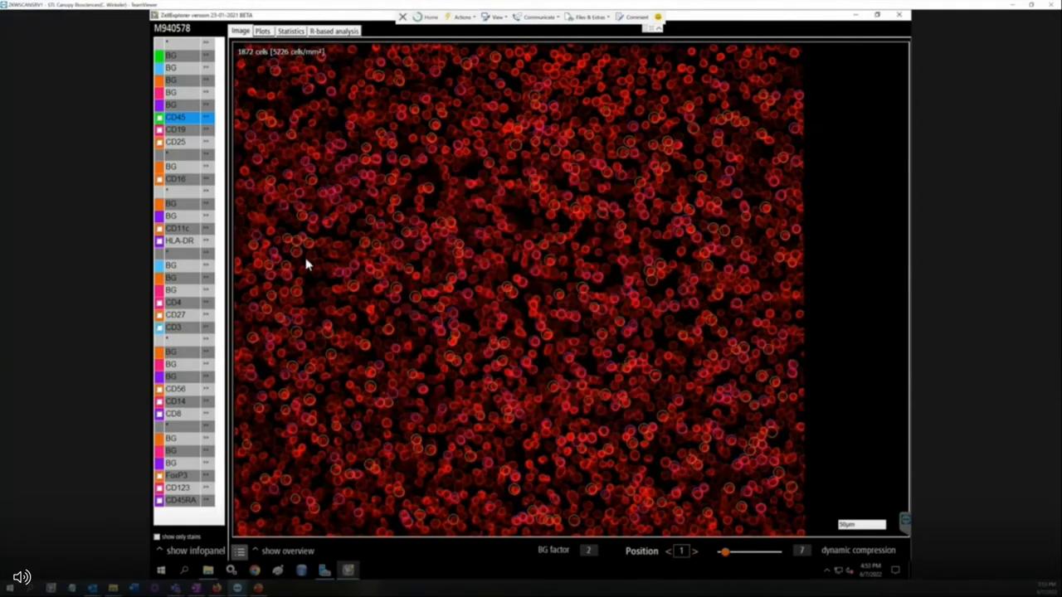
Step: Restrict the marker list to stains only and overlay the CD8 and CD4 markers in the image
{"action": "left_click", "coordinate": [309, 265]}
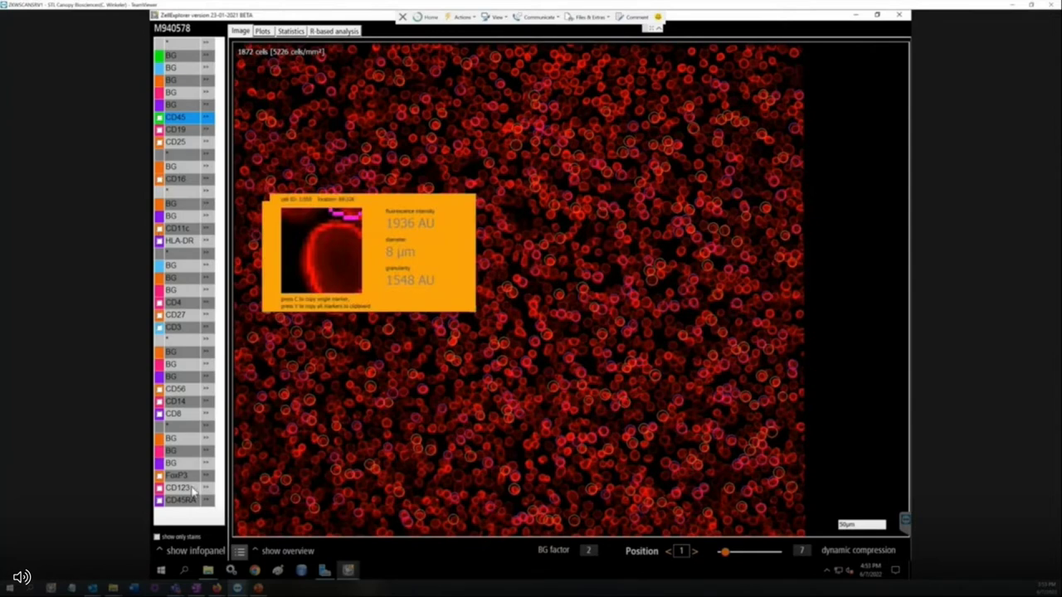
{"action": "left_click", "coordinate": [159, 538]}
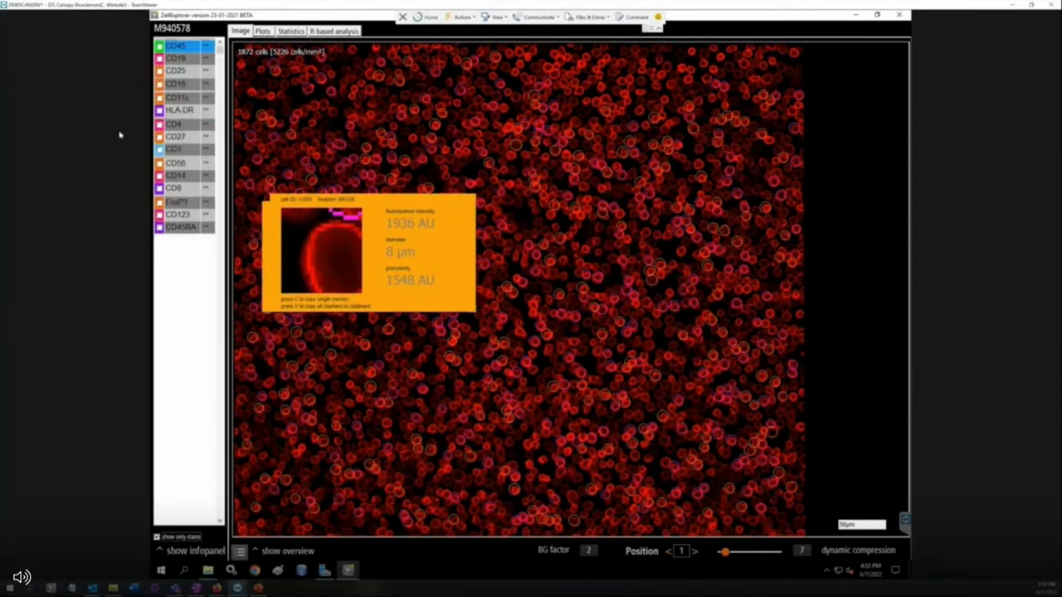
{"action": "left_click", "coordinate": [160, 189]}
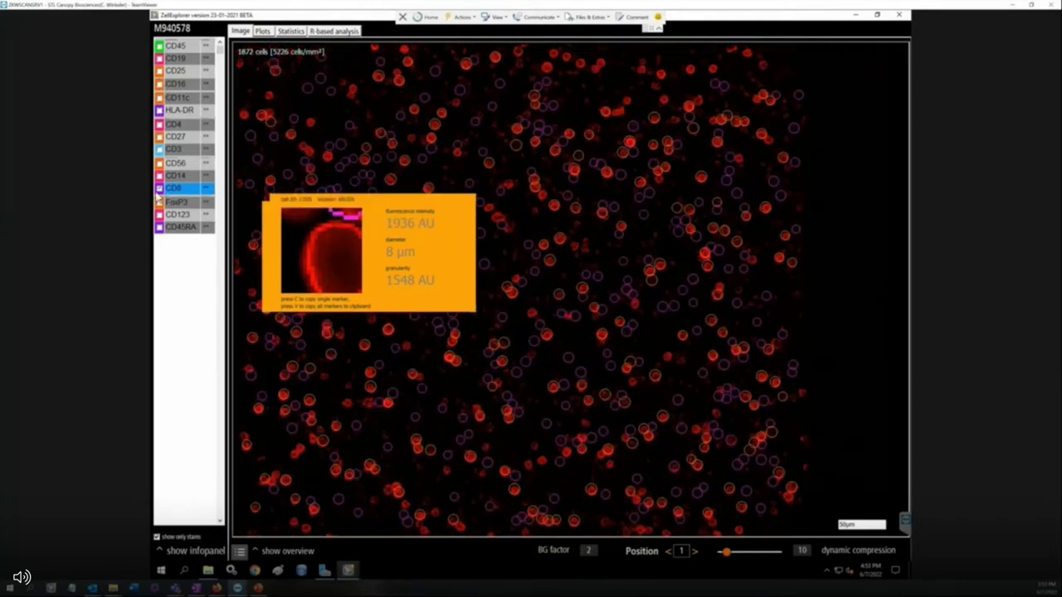
{"action": "left_click", "coordinate": [161, 125]}
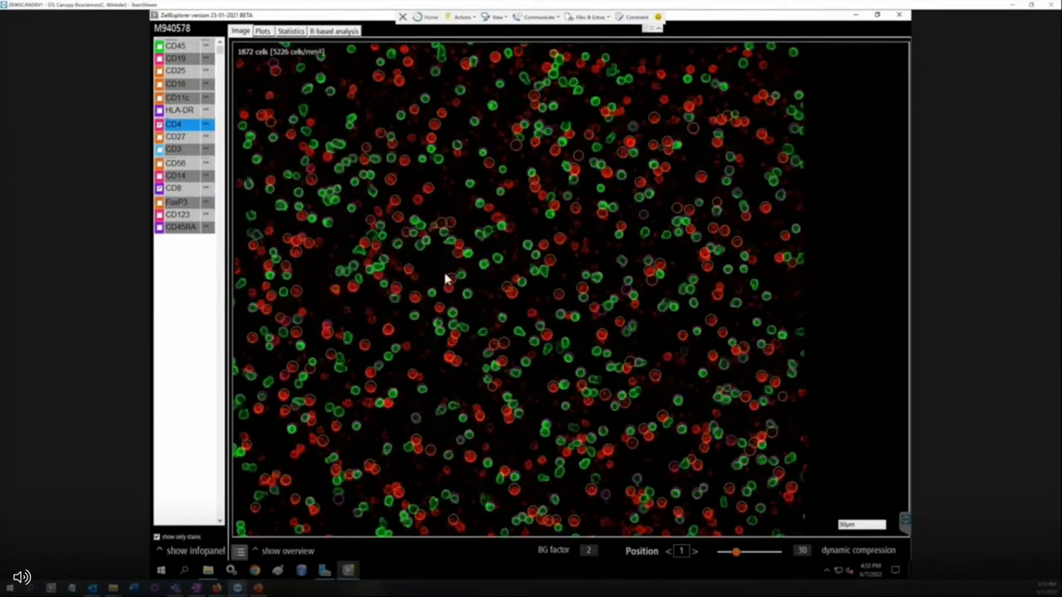
Step: Inspect individual gated T cells in the combined CD4 and CD8 image
{"action": "mouse_move", "coordinate": [430, 190]}
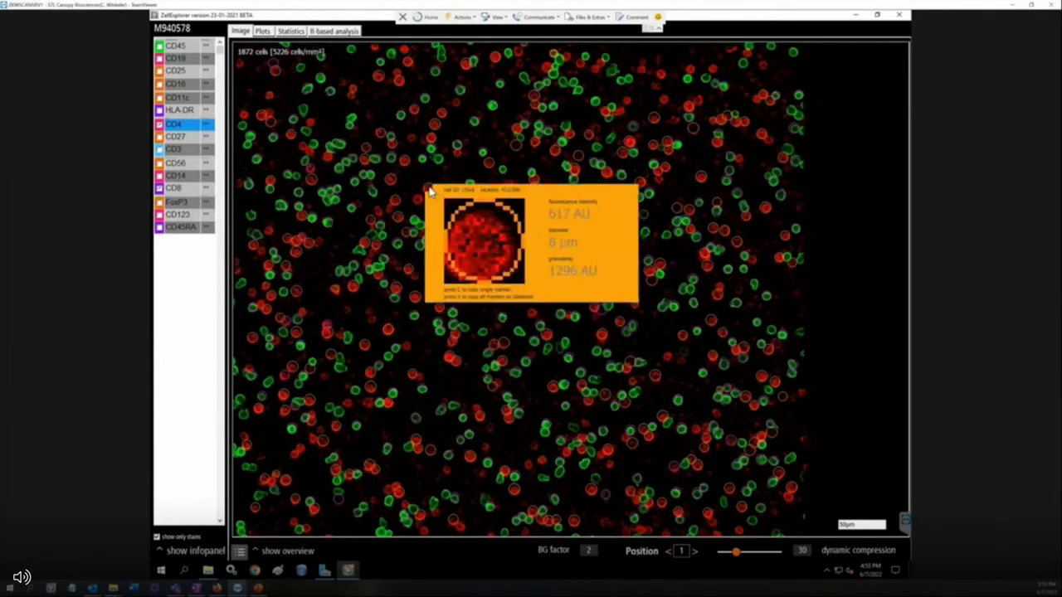
{"action": "mouse_move", "coordinate": [427, 239]}
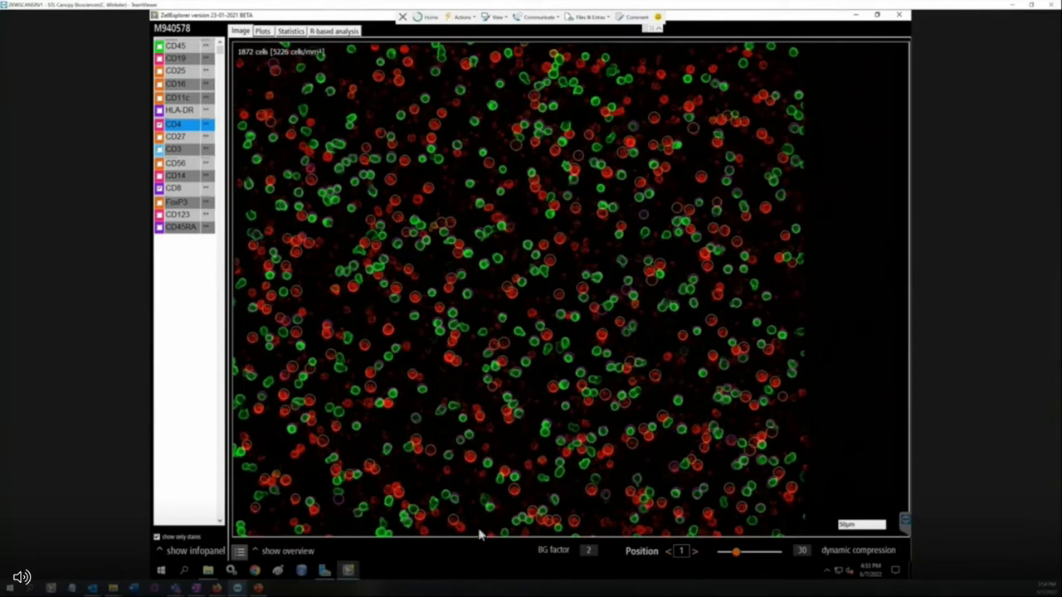
{"action": "left_click", "coordinate": [452, 458]}
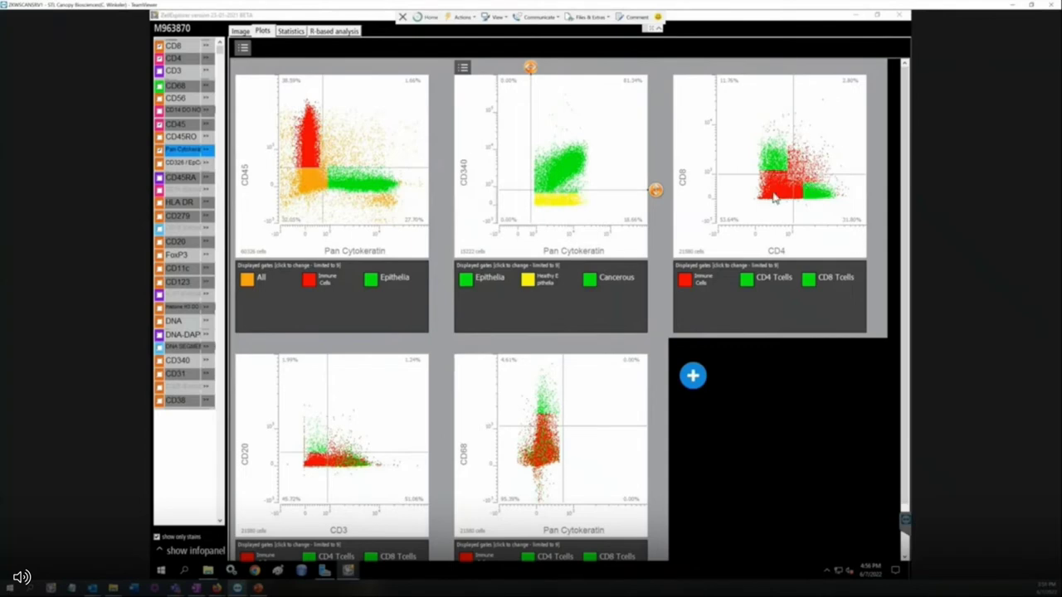
Step: Show cell shapes in the tissue image for only the Immune Cells and Epithelia gates, with All removed
{"action": "mouse_move", "coordinate": [744, 285]}
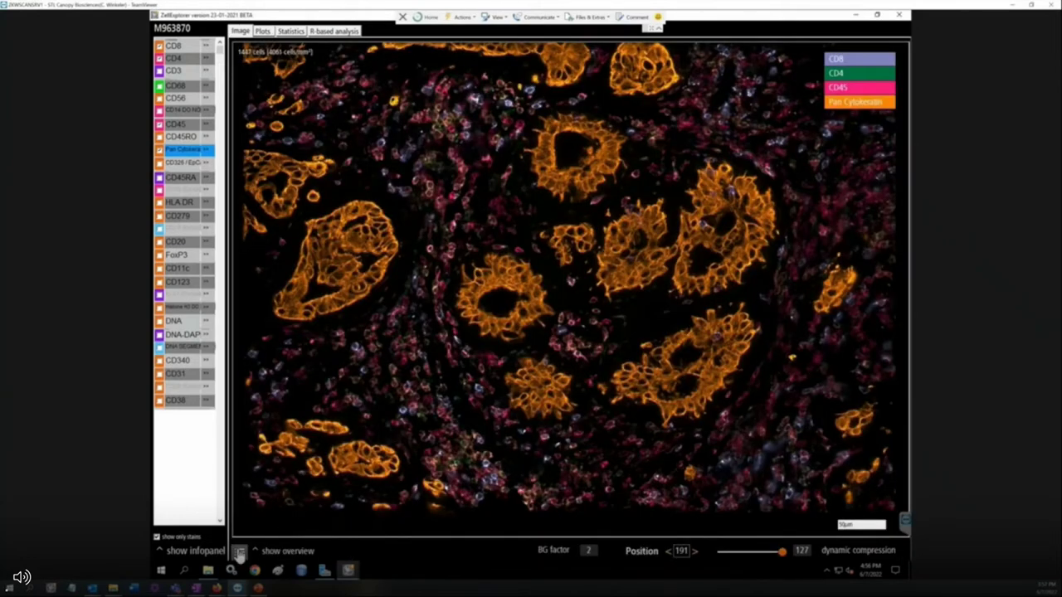
{"action": "left_click", "coordinate": [239, 552]}
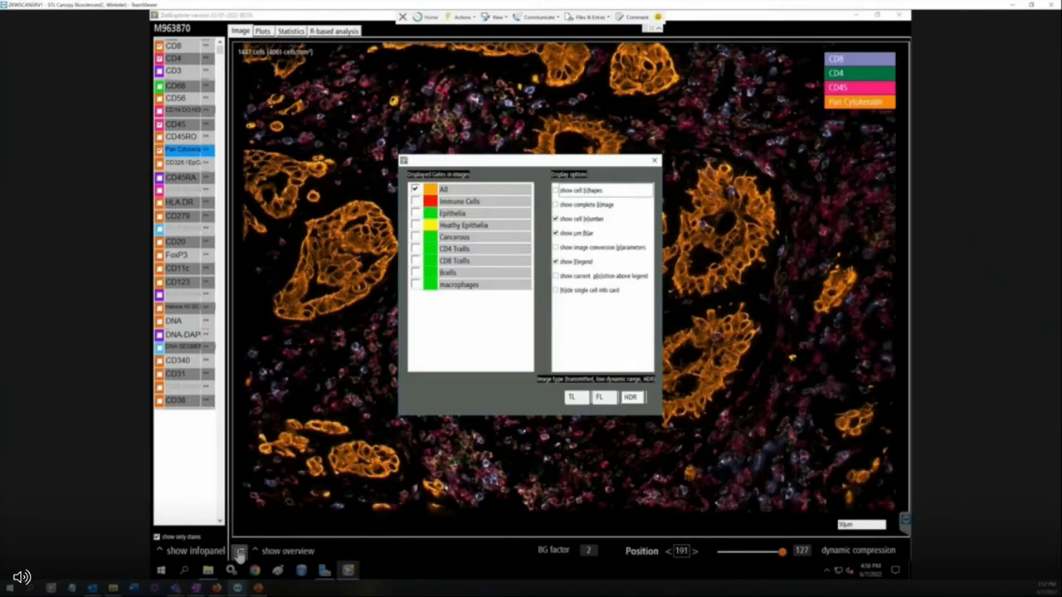
{"action": "left_click", "coordinate": [415, 190]}
{"action": "left_click", "coordinate": [415, 202]}
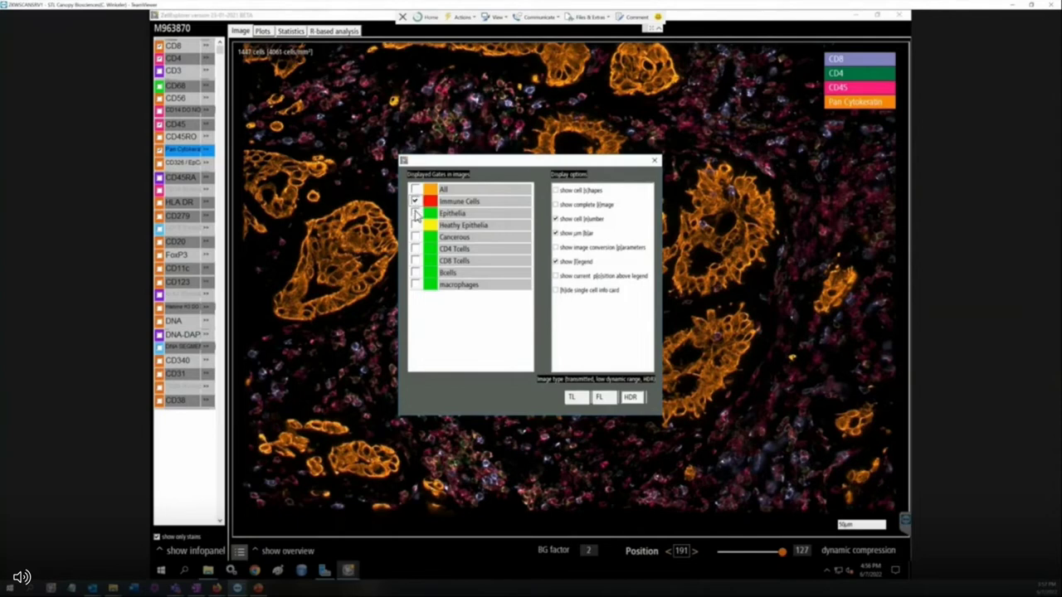
{"action": "left_click", "coordinate": [416, 213]}
{"action": "left_click", "coordinate": [556, 191]}
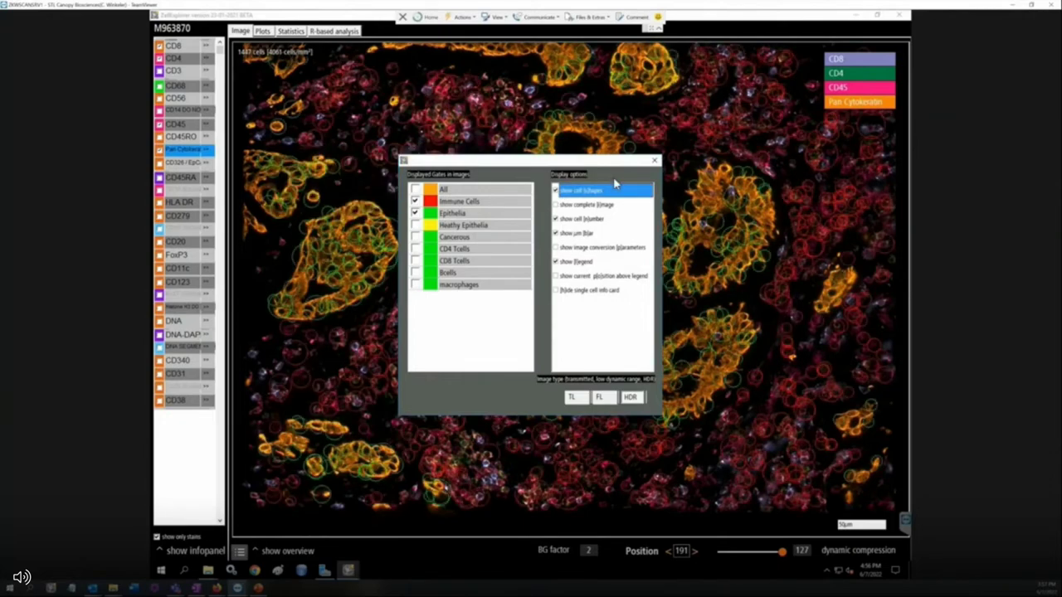
{"action": "left_click", "coordinate": [655, 160]}
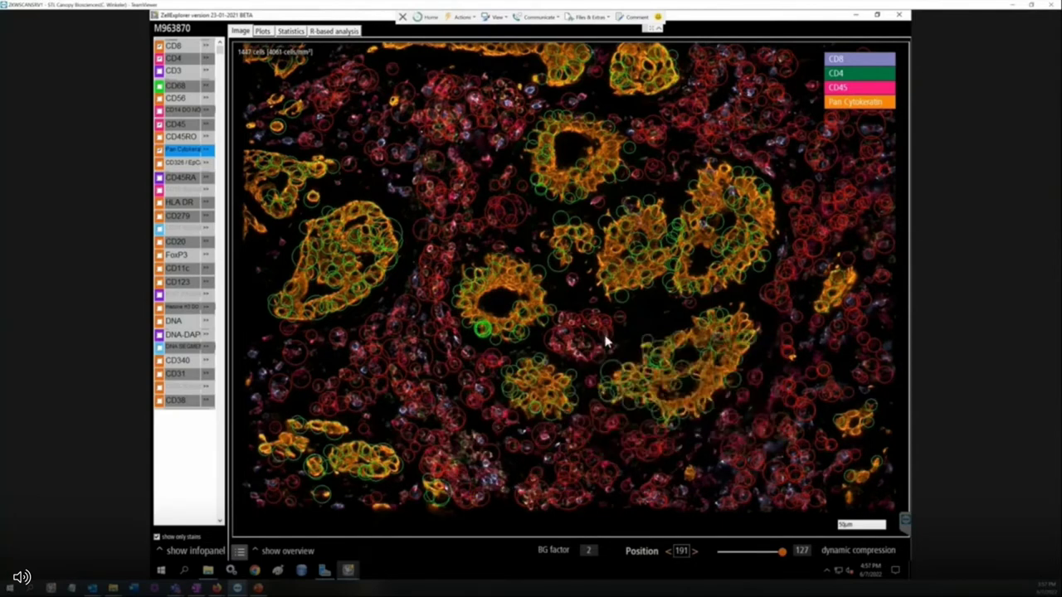
Step: Examine the info cards of single cells in and around the epithelial structures of the tissue image
{"action": "mouse_move", "coordinate": [601, 326]}
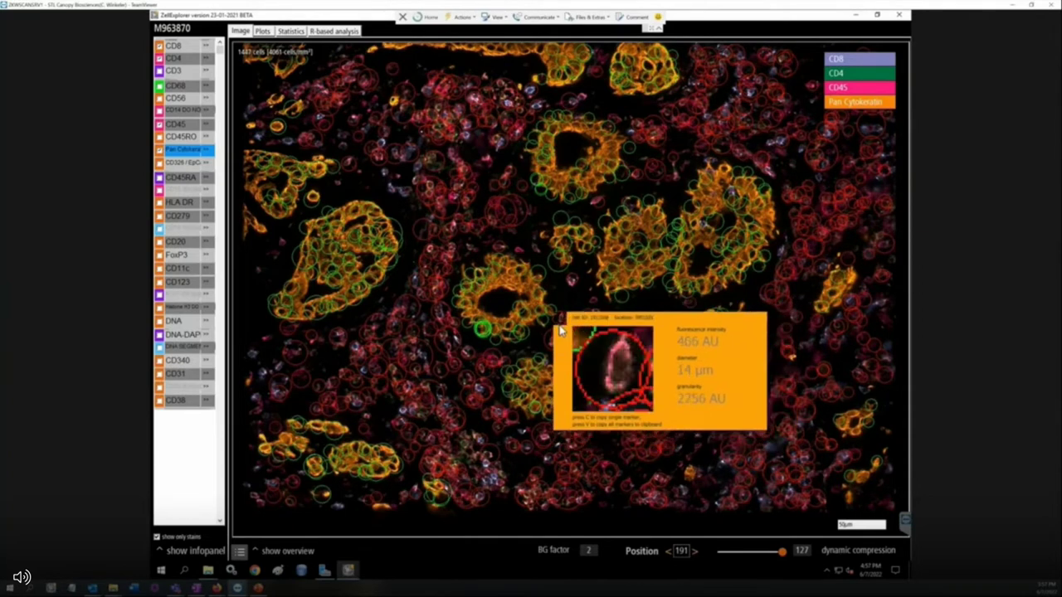
{"action": "mouse_move", "coordinate": [760, 149]}
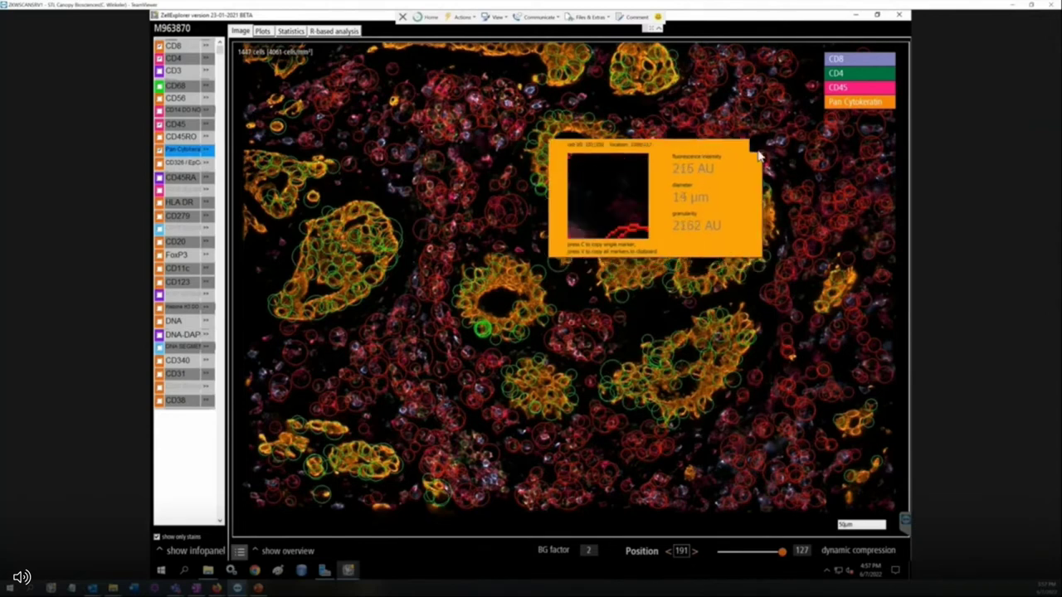
{"action": "mouse_move", "coordinate": [802, 206]}
{"action": "mouse_move", "coordinate": [820, 268]}
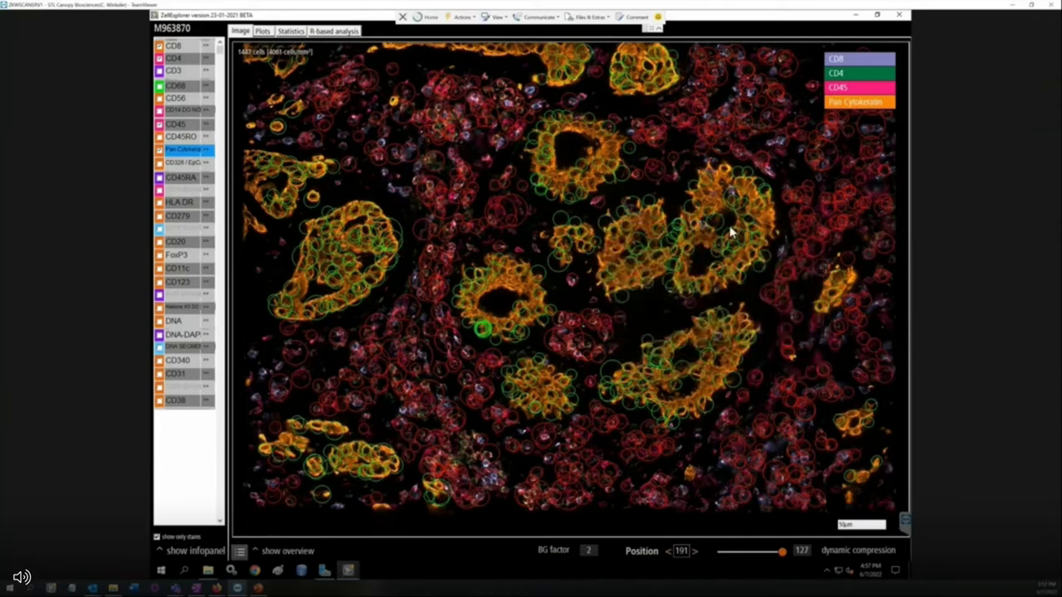
{"action": "mouse_move", "coordinate": [492, 166]}
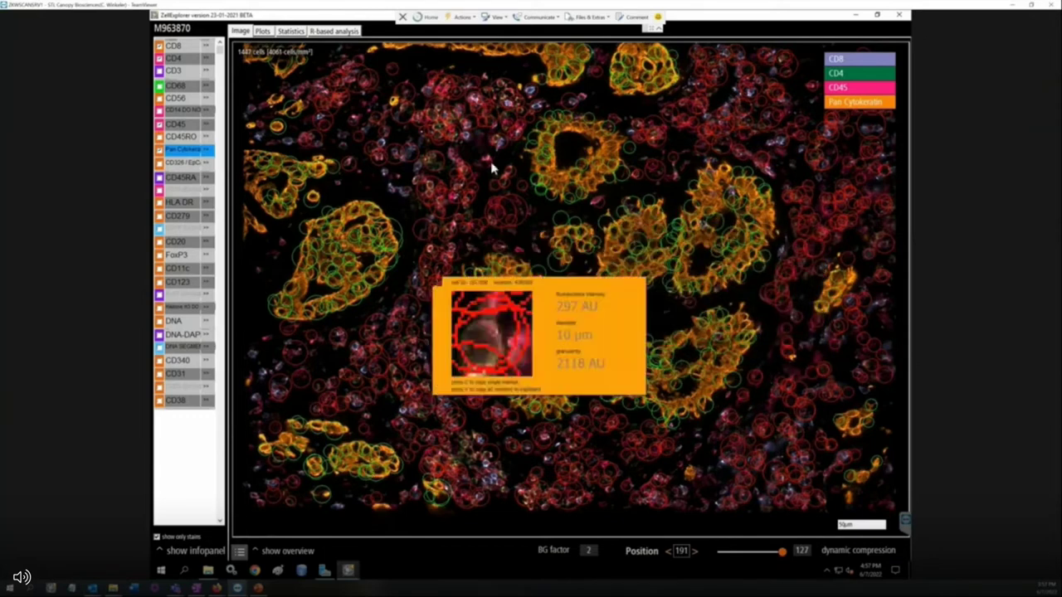
{"action": "mouse_move", "coordinate": [363, 382]}
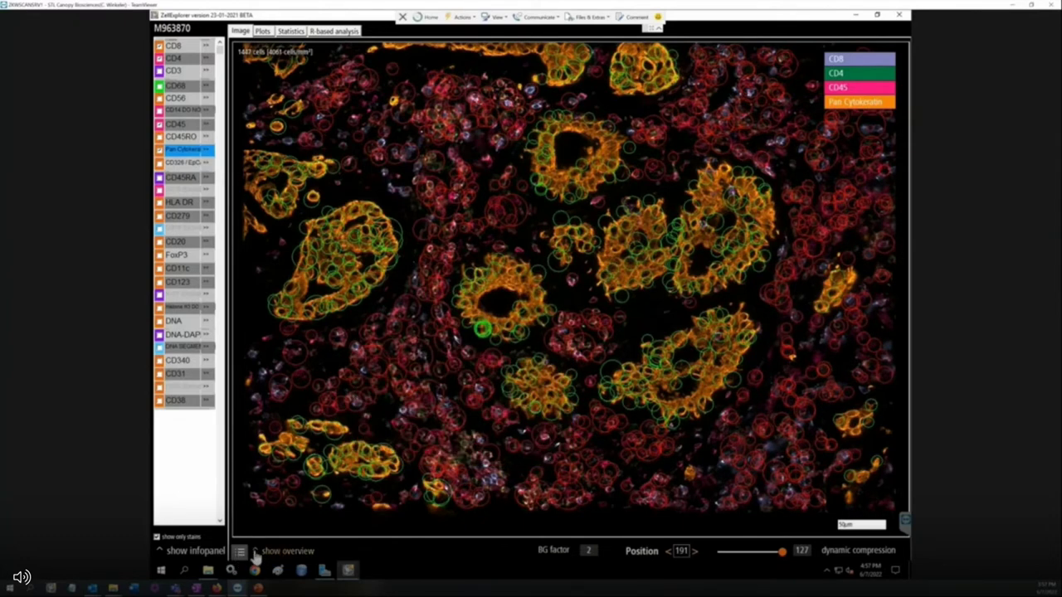
Step: Hide the Immune Cells and Epithelia gates in the tissue image and display the cell shapes of the All gate instead
{"action": "left_click", "coordinate": [240, 552]}
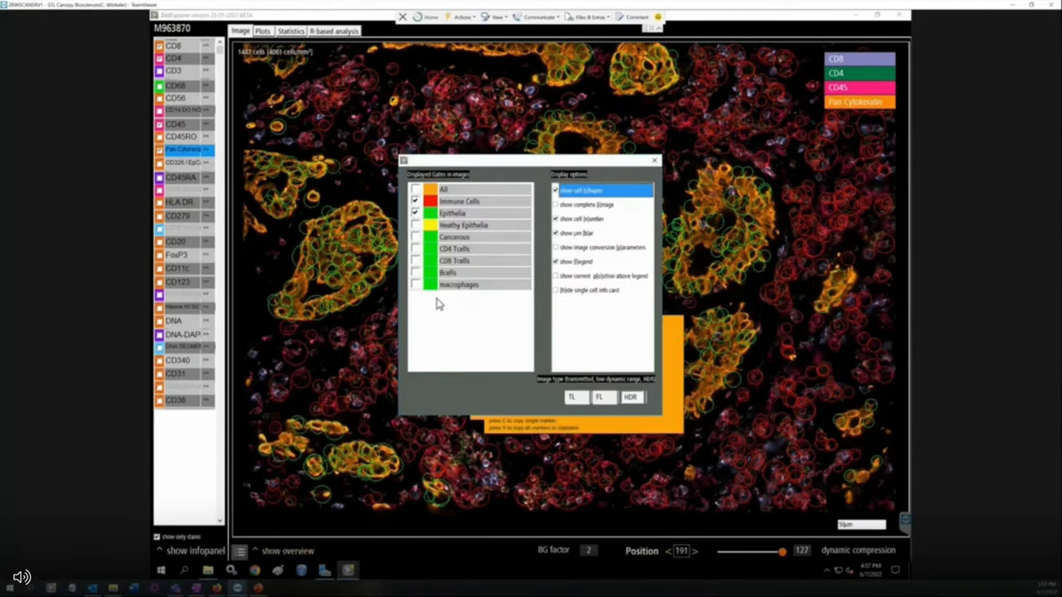
{"action": "left_click", "coordinate": [415, 213]}
{"action": "left_click", "coordinate": [416, 201]}
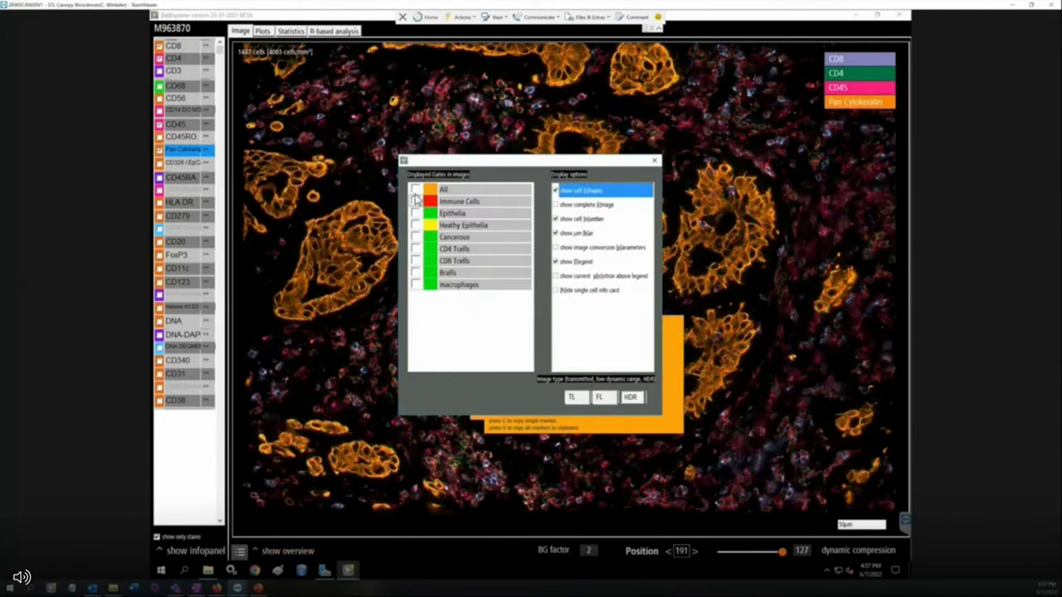
{"action": "left_click", "coordinate": [415, 189]}
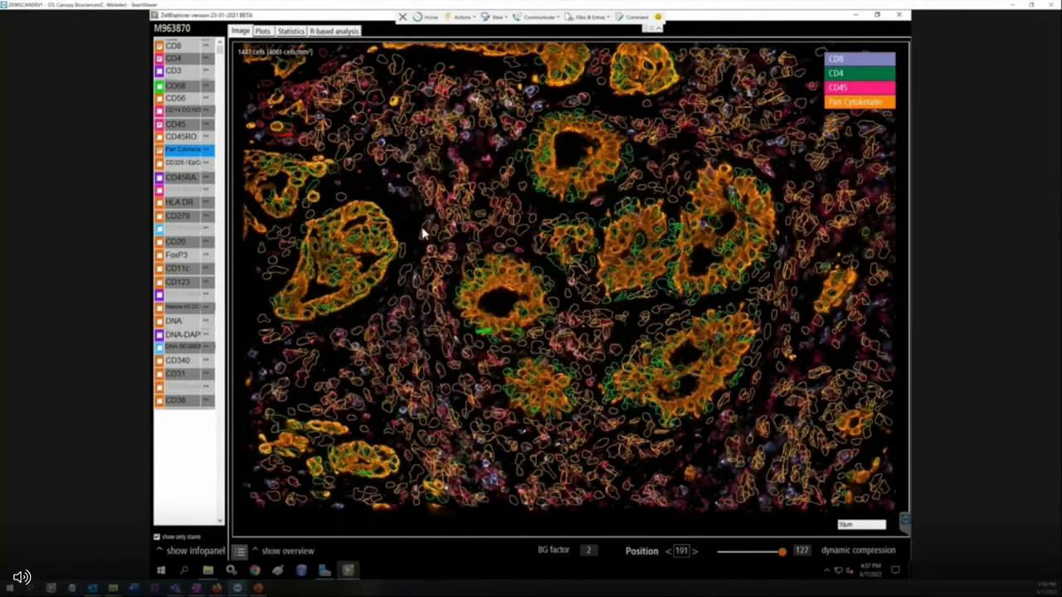
Step: Examine single-cell info cards in the outlined tissue image and compare the image with the gated marker scatter plots
{"action": "mouse_move", "coordinate": [423, 236]}
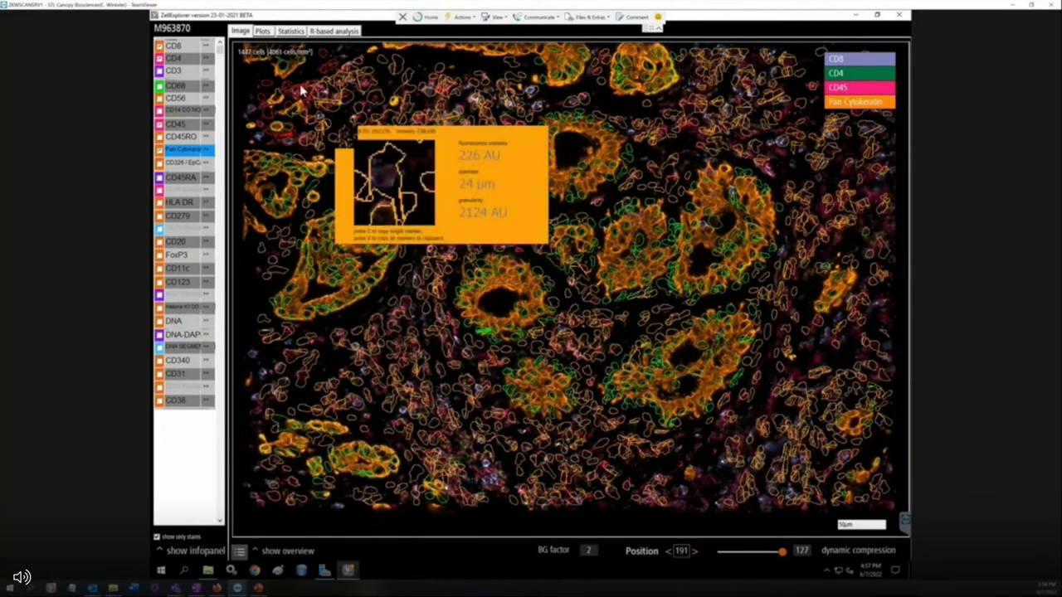
{"action": "left_click", "coordinate": [262, 32]}
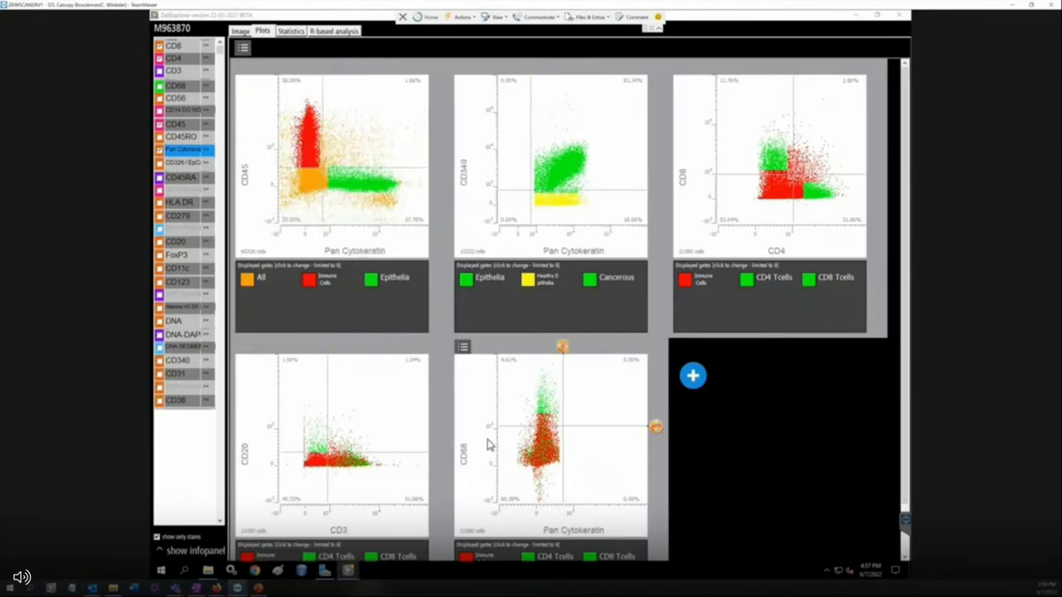
{"action": "left_click", "coordinate": [240, 32]}
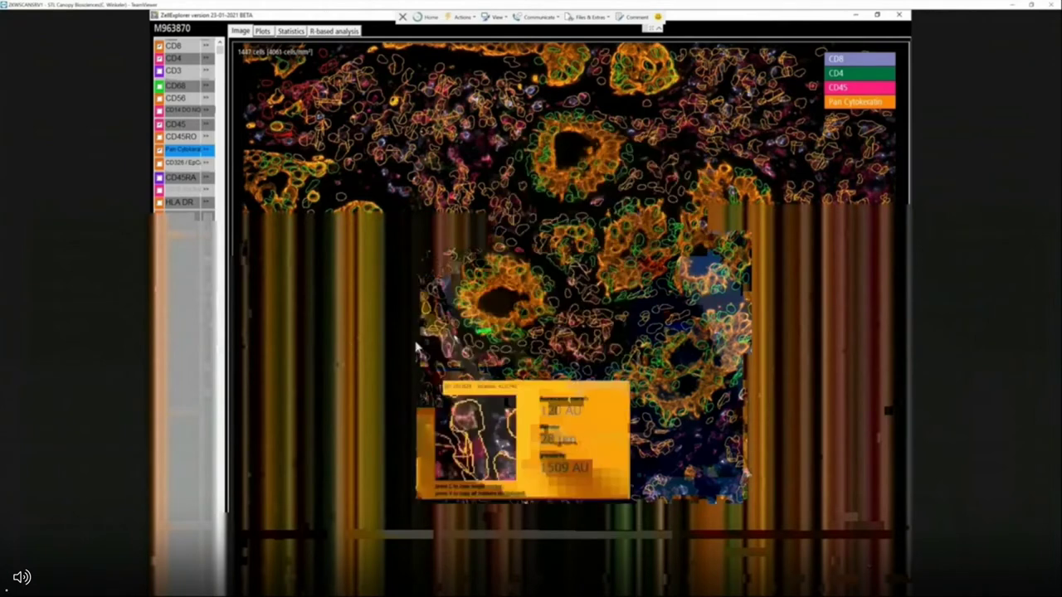
{"action": "left_click", "coordinate": [264, 32]}
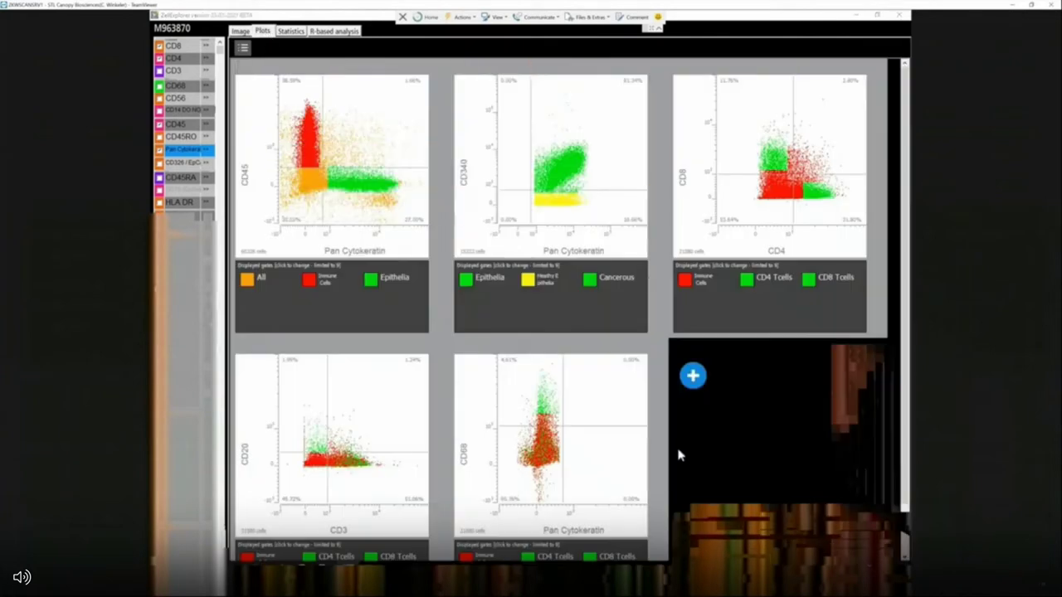
{"action": "mouse_move", "coordinate": [582, 330]}
Step: Print statistics for all gates with the option to write cell data to FCS enabled, and review the per-gate marker listing
{"action": "left_click", "coordinate": [292, 30]}
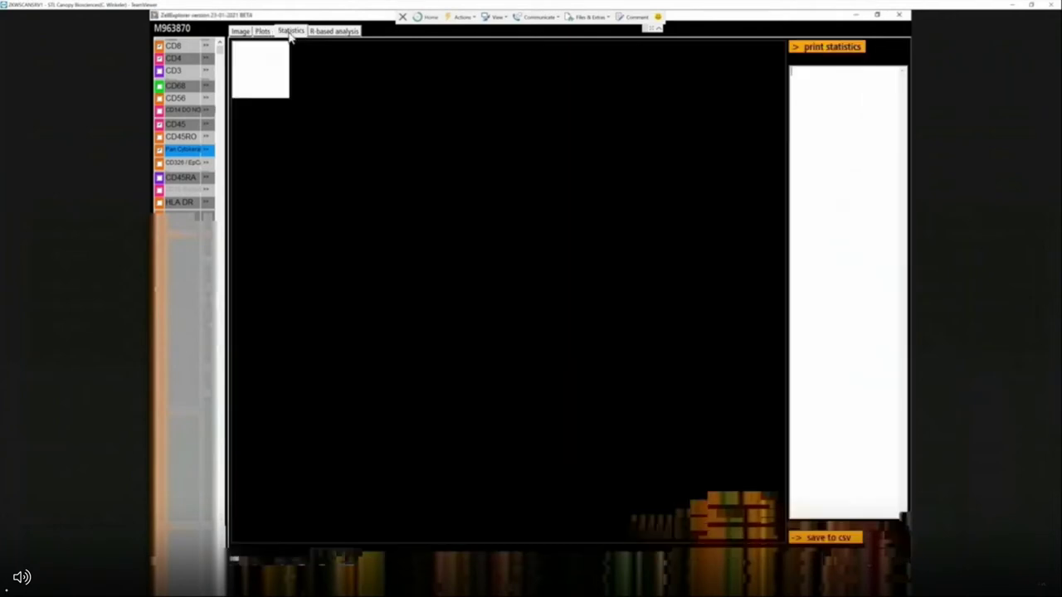
{"action": "left_click", "coordinate": [827, 50]}
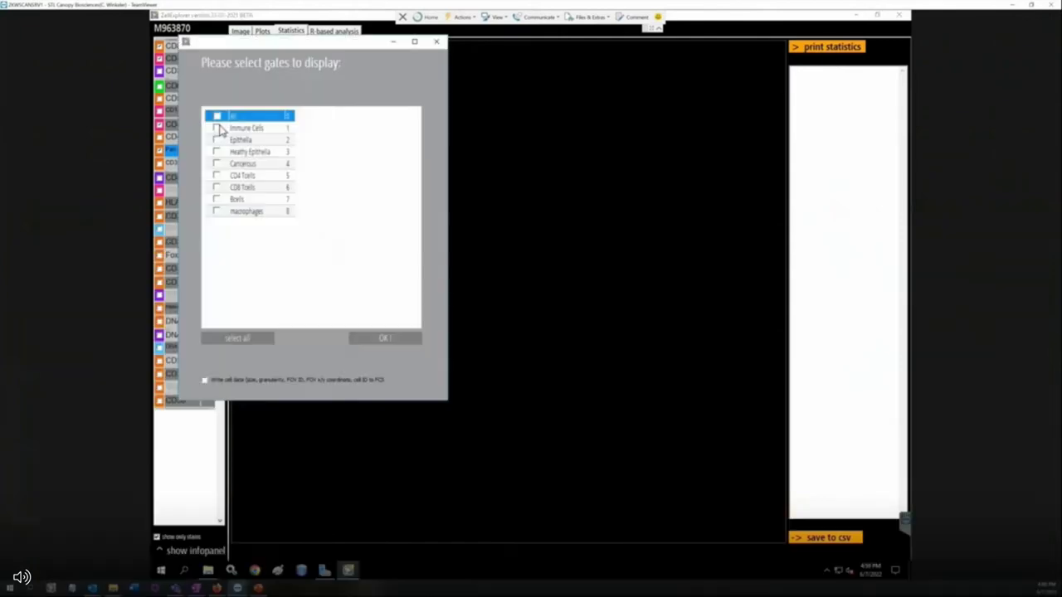
{"action": "left_click", "coordinate": [224, 340]}
{"action": "left_click", "coordinate": [223, 381]}
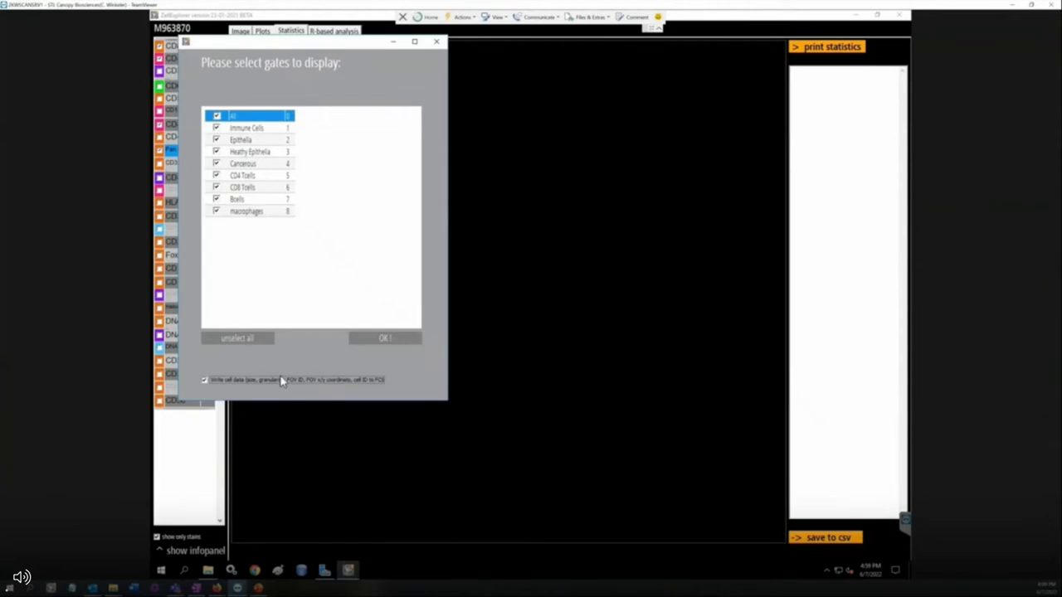
{"action": "left_click", "coordinate": [384, 339]}
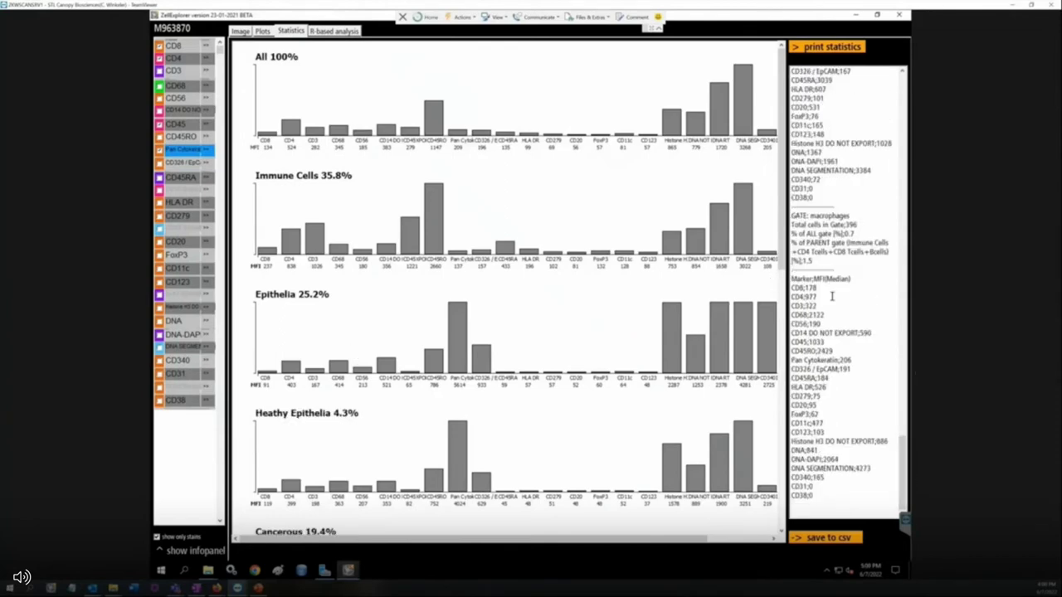
{"action": "scroll", "coordinate": [889, 401], "scroll_direction": "up", "scroll_amount": 10}
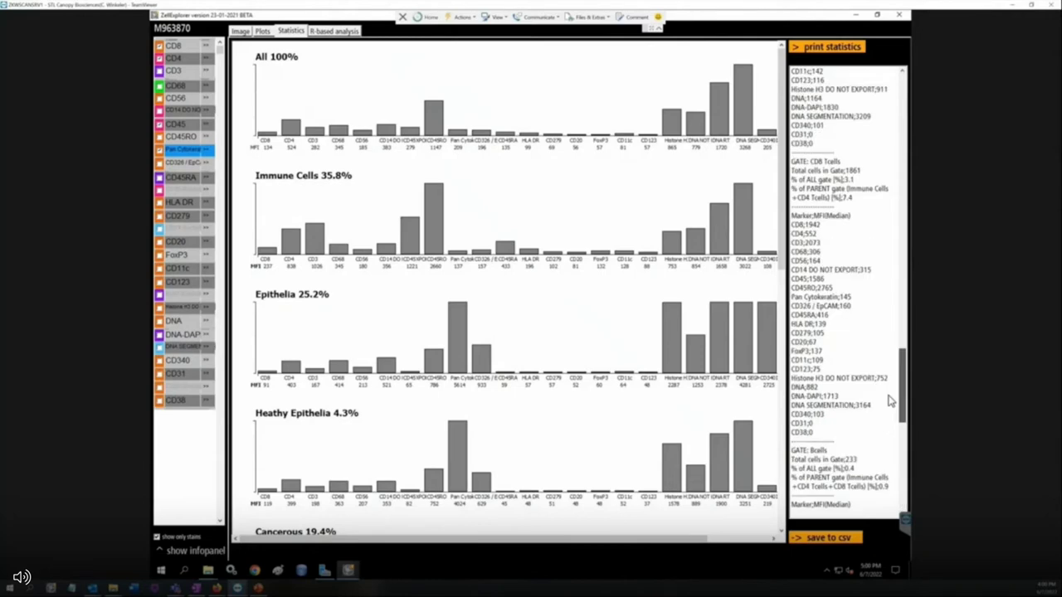